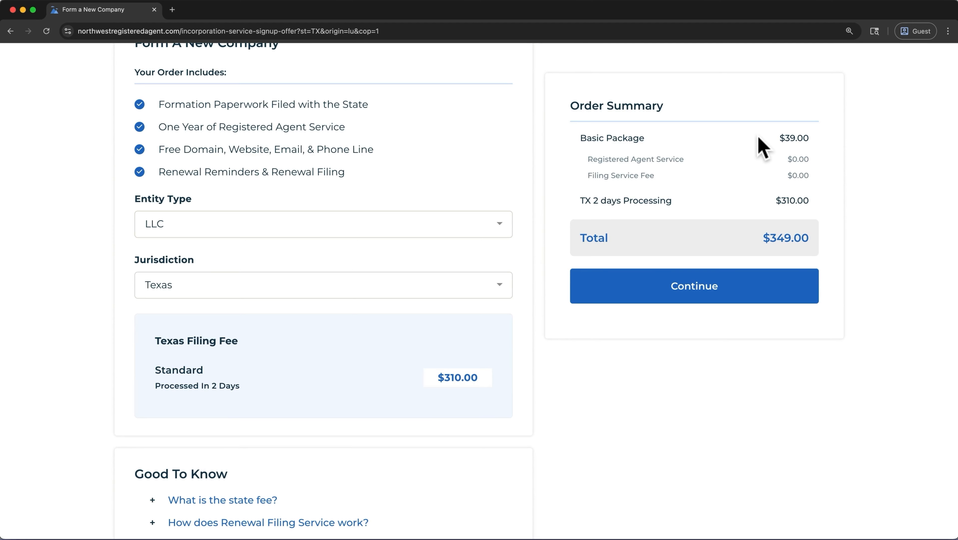
Continue the Texas LLC order ($349.00) from the Order step to Company Details.
left_click(706, 288)
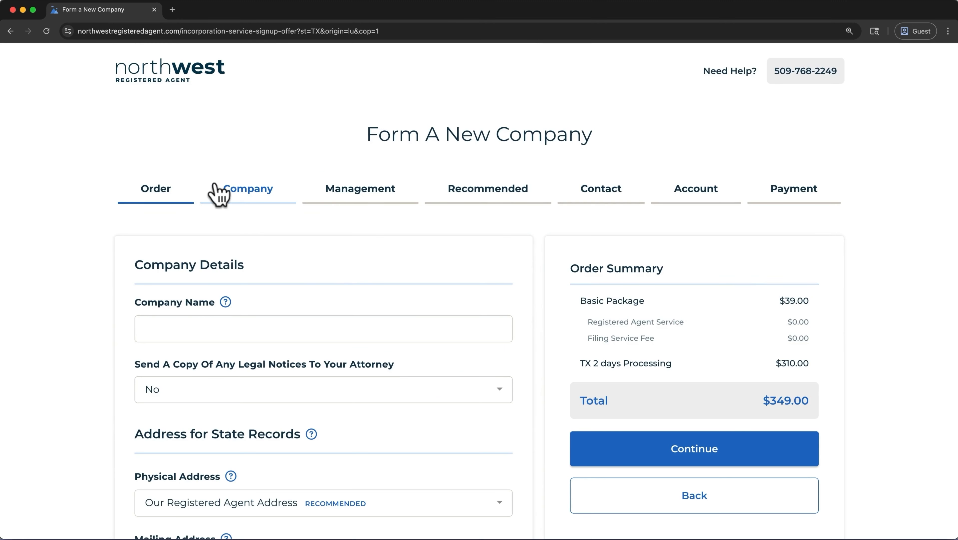
Paste 'Business Tutorial Academy LLC' as the company name and leave attorney legal-notice copies at No.
left_click(241, 338)
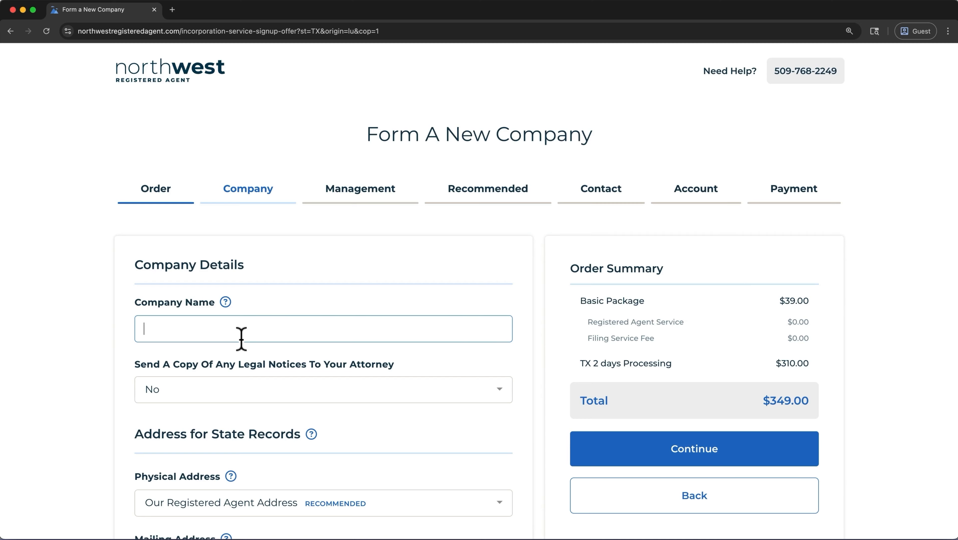
type("Business Tutorial Academy LLC")
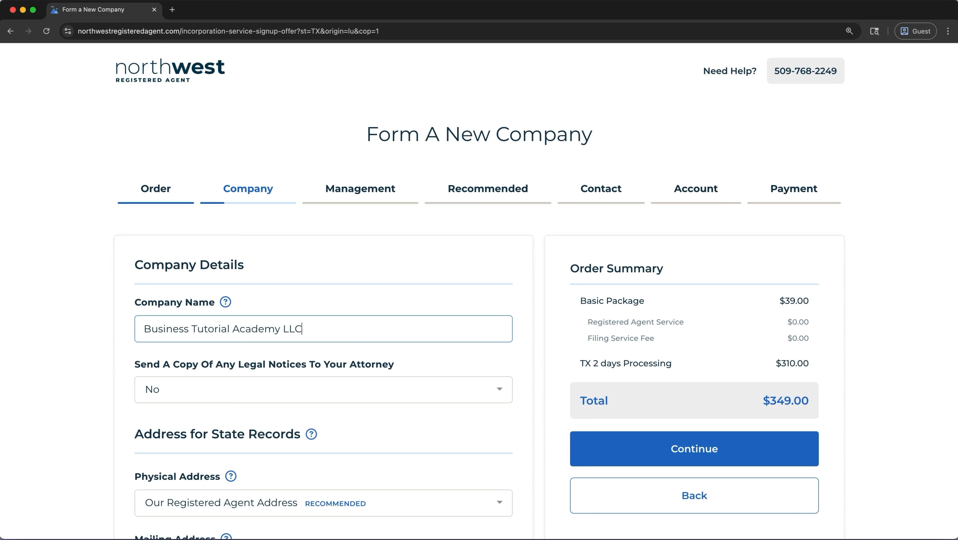
left_click(257, 394)
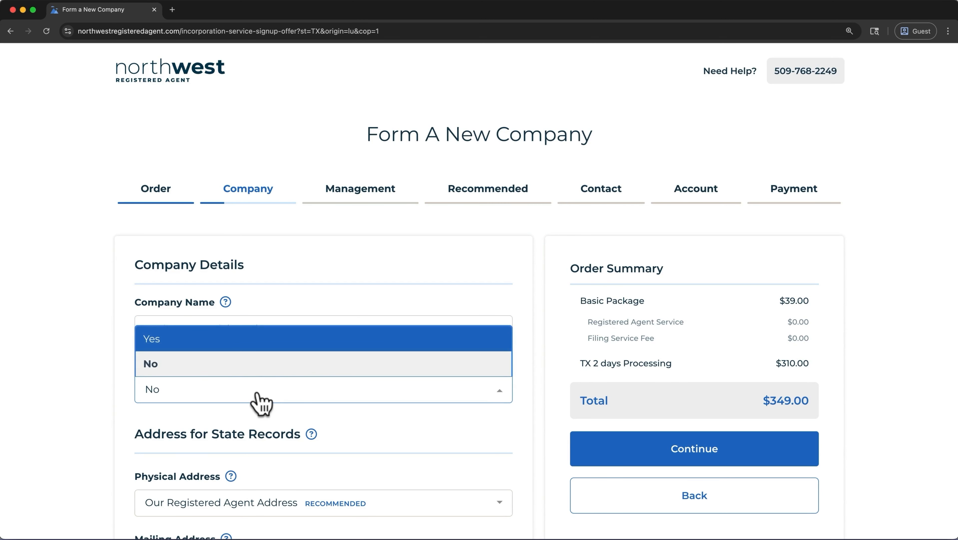
left_click(266, 339)
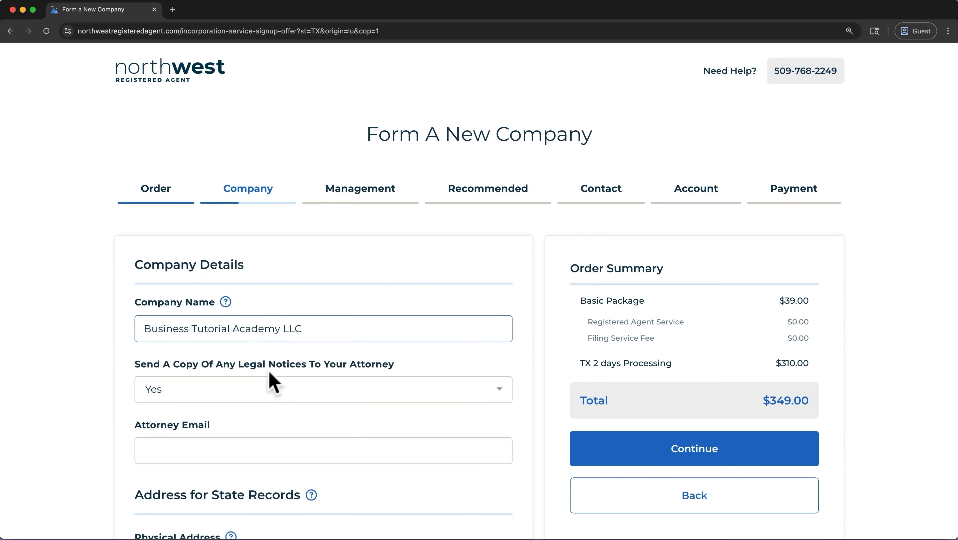
left_click(279, 389)
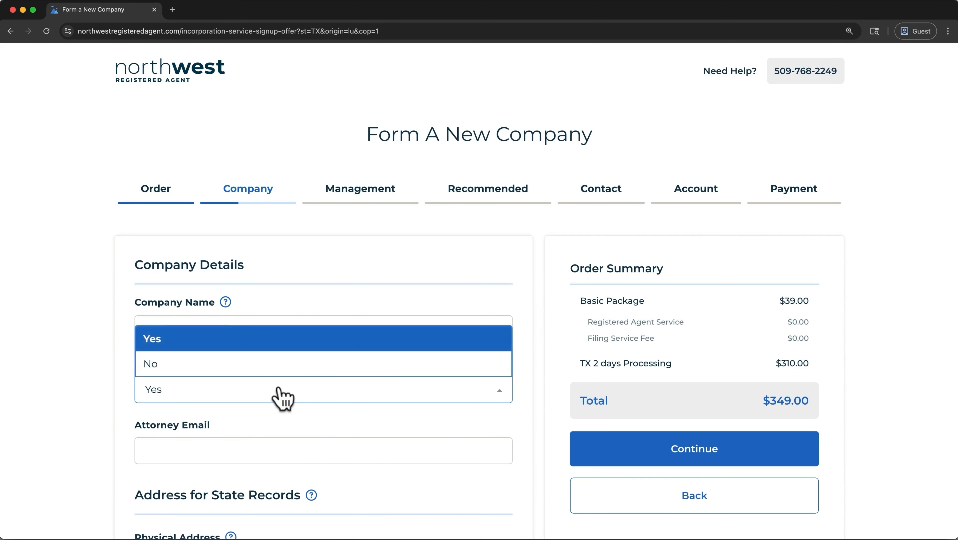
left_click(286, 365)
scroll(286, 363, "down", 5)
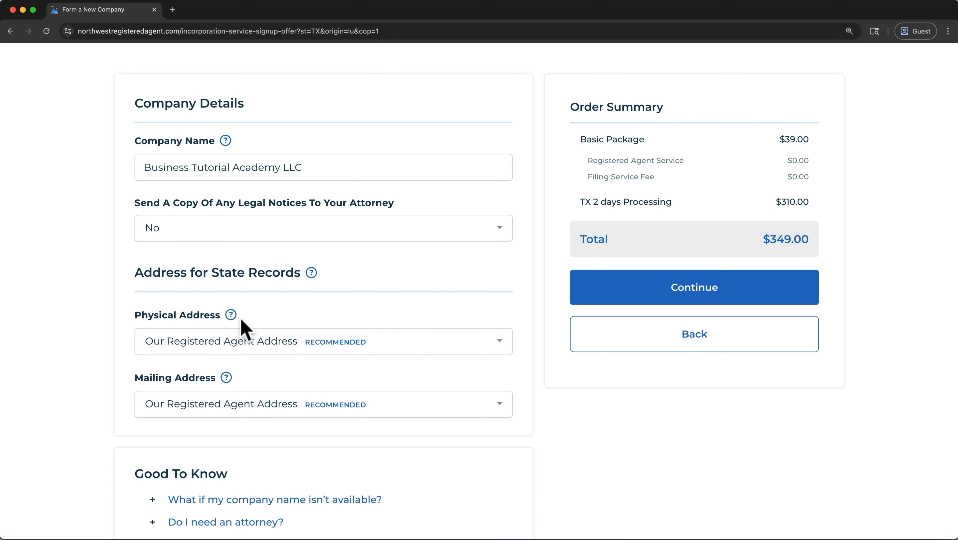
Review the Physical Address help, then continue to the Management step.
left_click(231, 315)
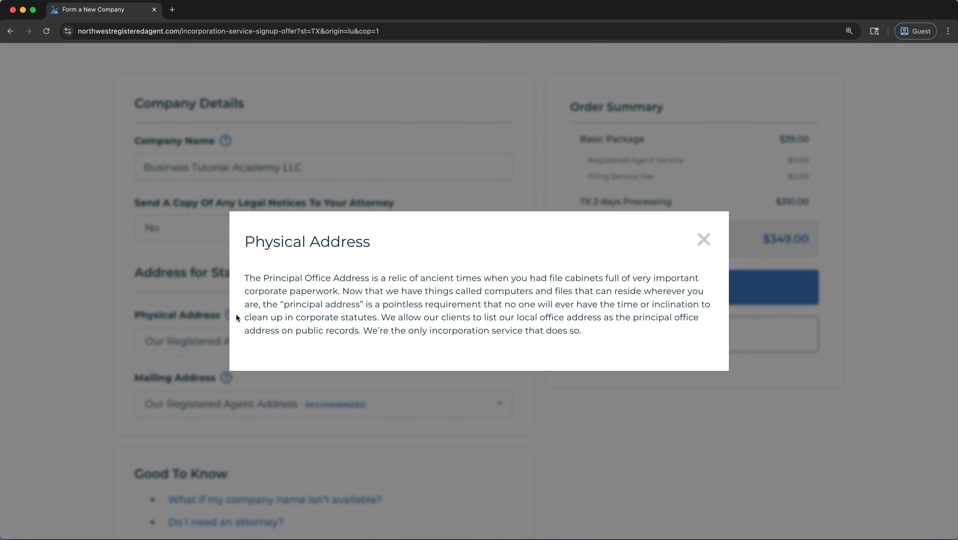
left_click(698, 239)
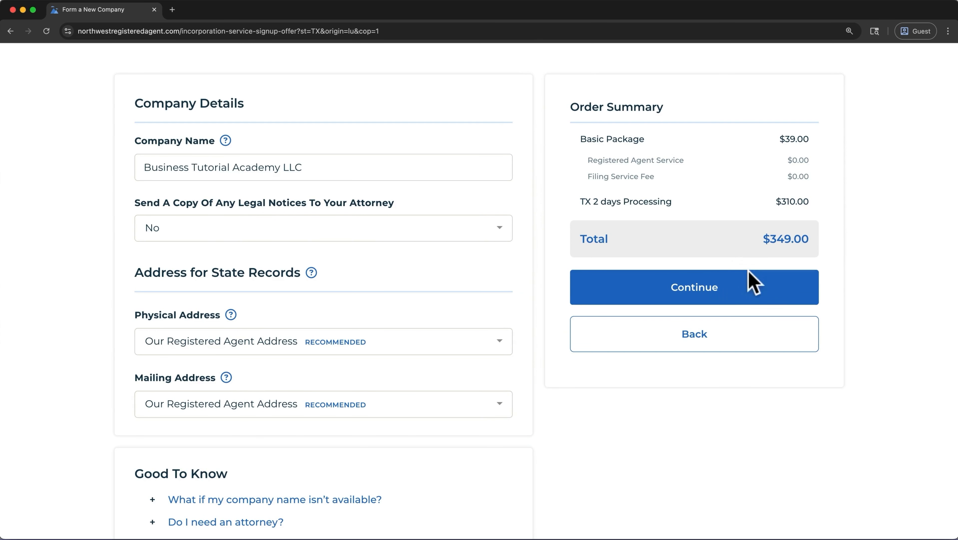
left_click(781, 295)
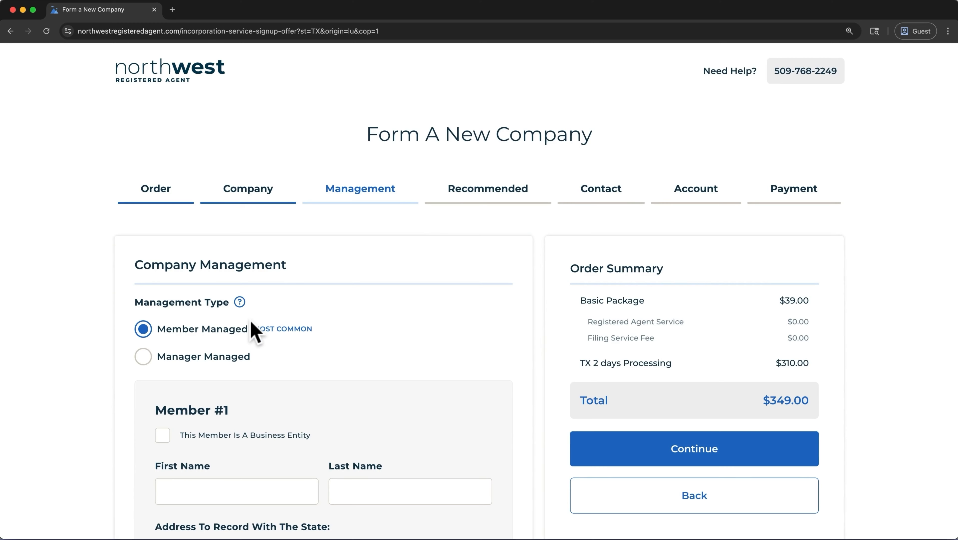
After checking the Management Type help, enter the first member's first and last name.
left_click(240, 301)
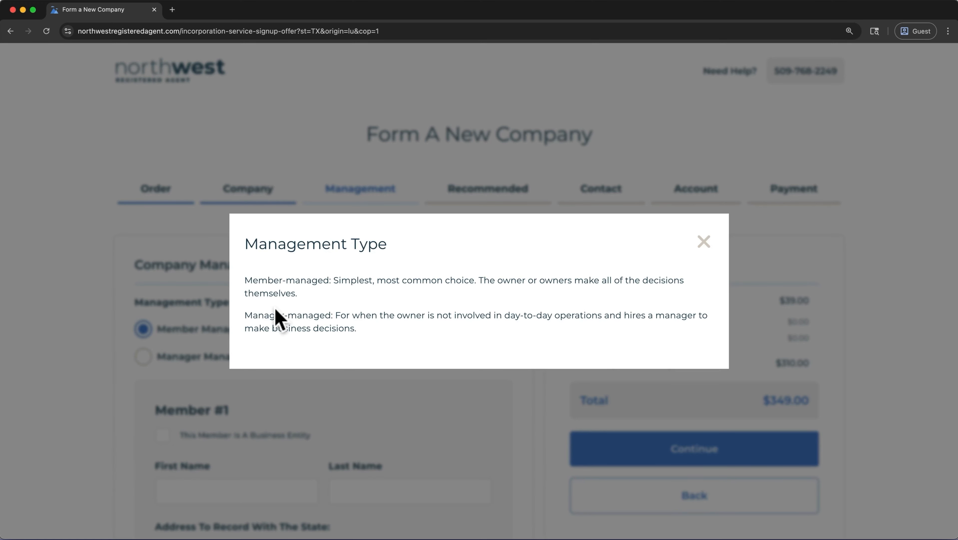
left_click(703, 242)
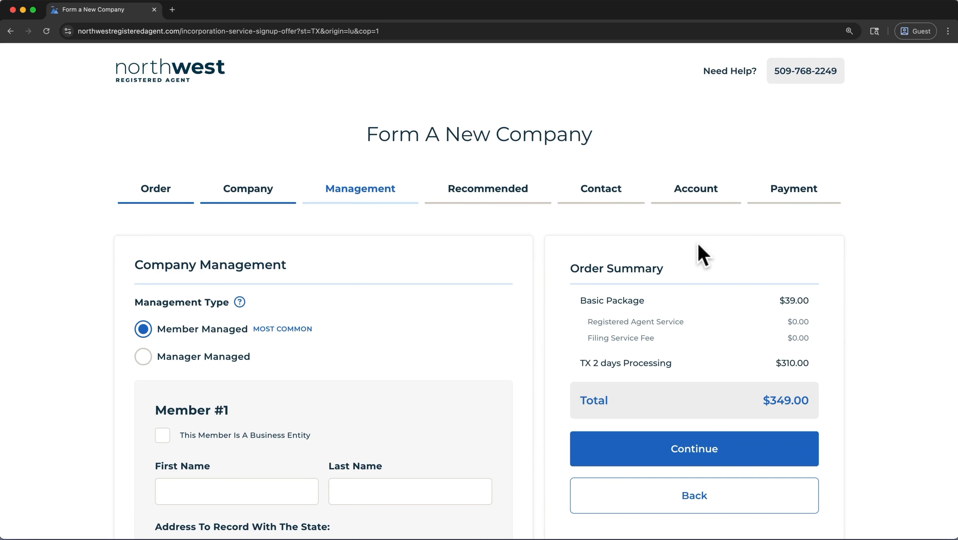
scroll(443, 346, "down", 4)
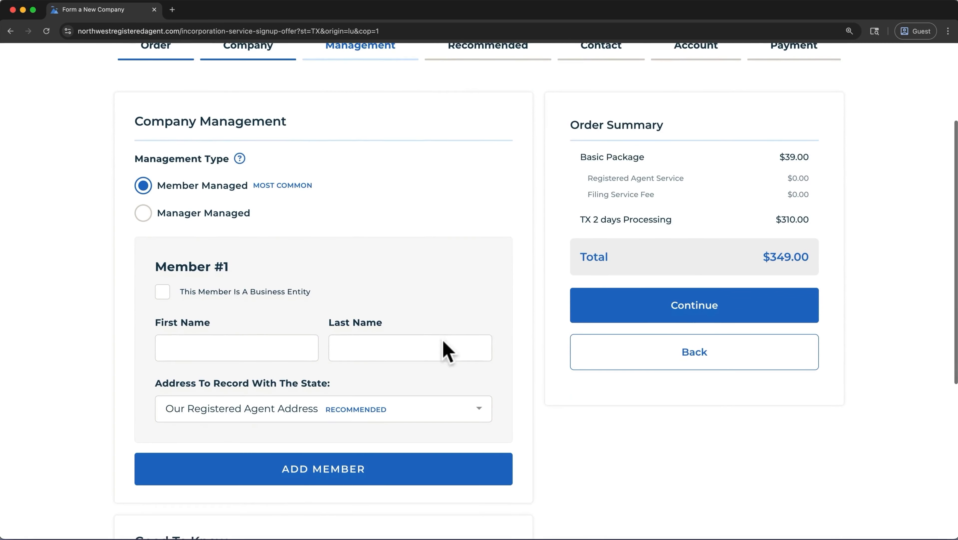
left_click(297, 342)
left_click(413, 351)
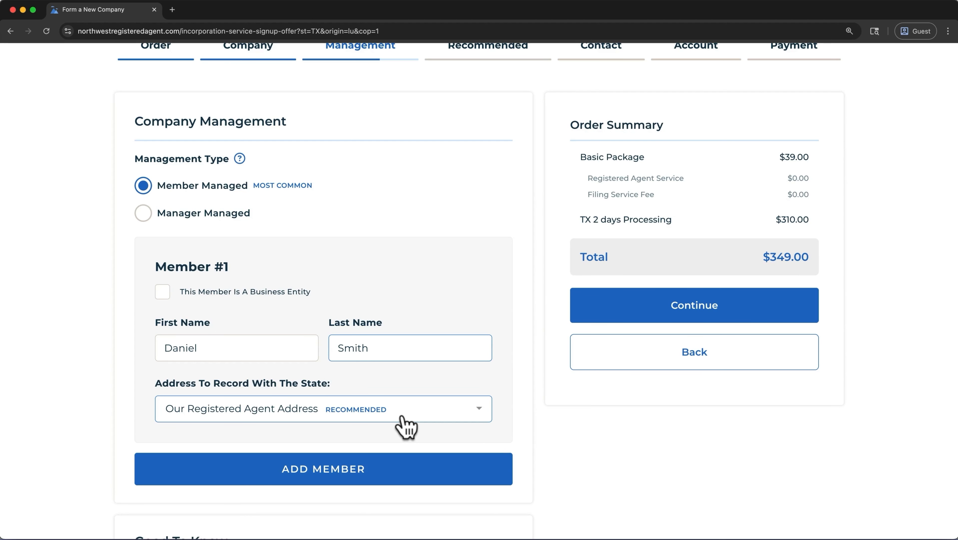
Add a second member, then remove Member #2 so only one member remains.
left_click(413, 469)
scroll(413, 469, "down", 5)
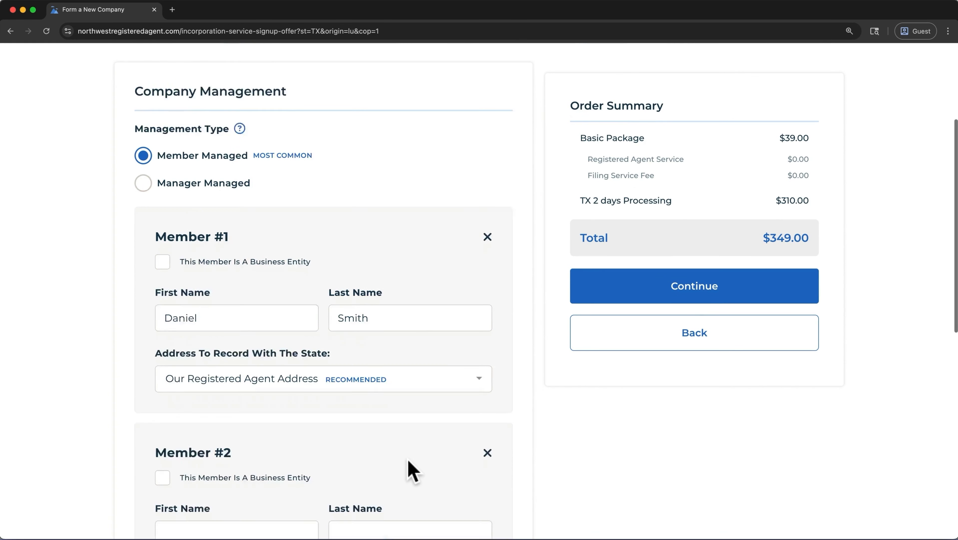
left_click(436, 395)
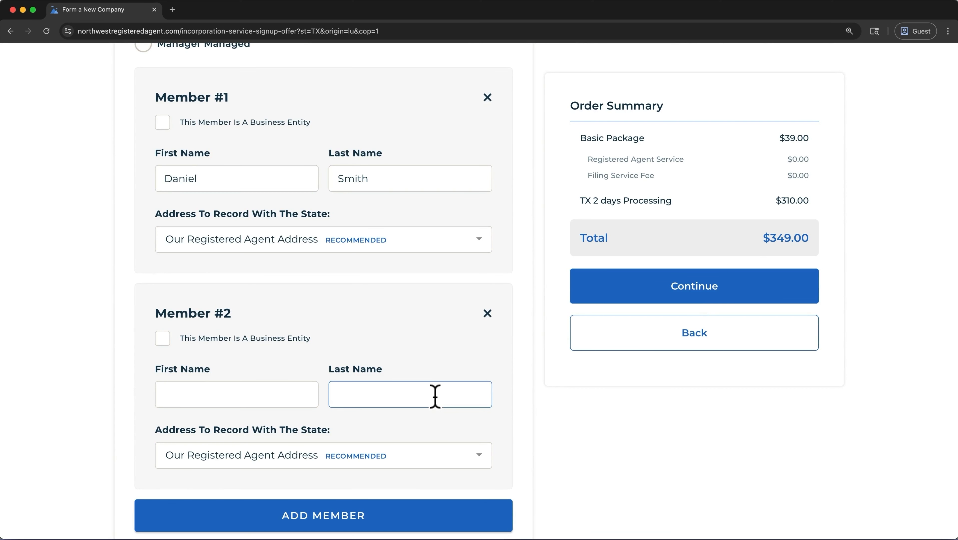
left_click(487, 314)
scroll(492, 325, "up", 6)
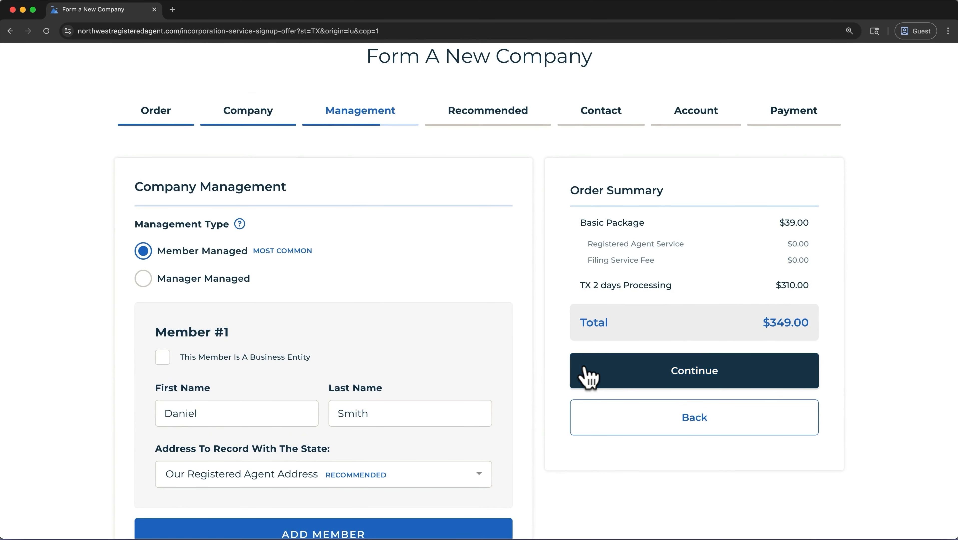
On Recommended Services, review the Tax ID help and add Tax ID ($50), totalling $399.00.
left_click(587, 377)
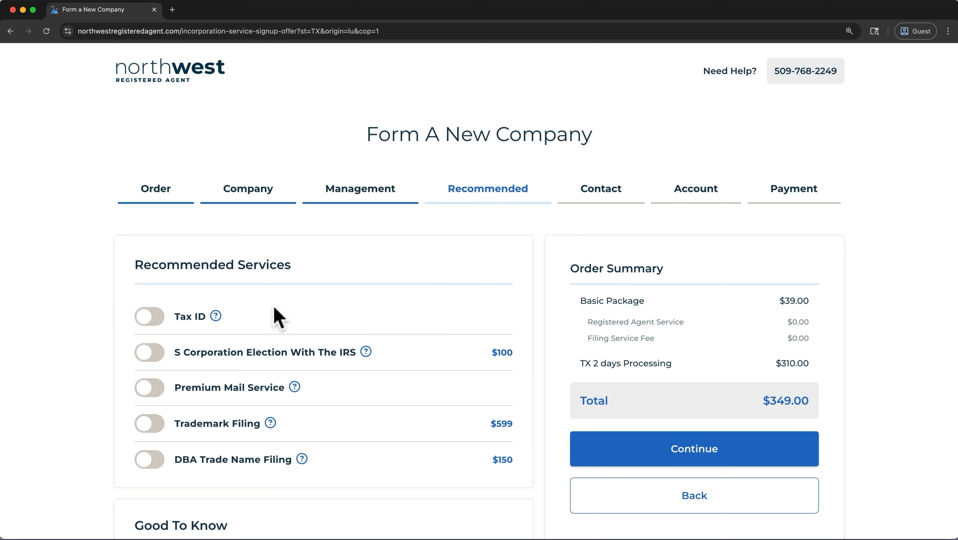
left_click(196, 317)
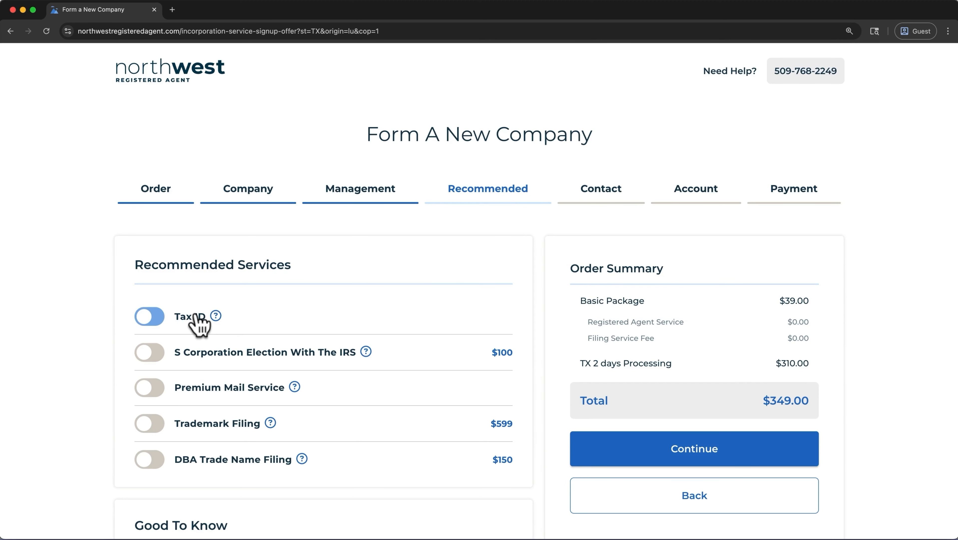
left_click(216, 316)
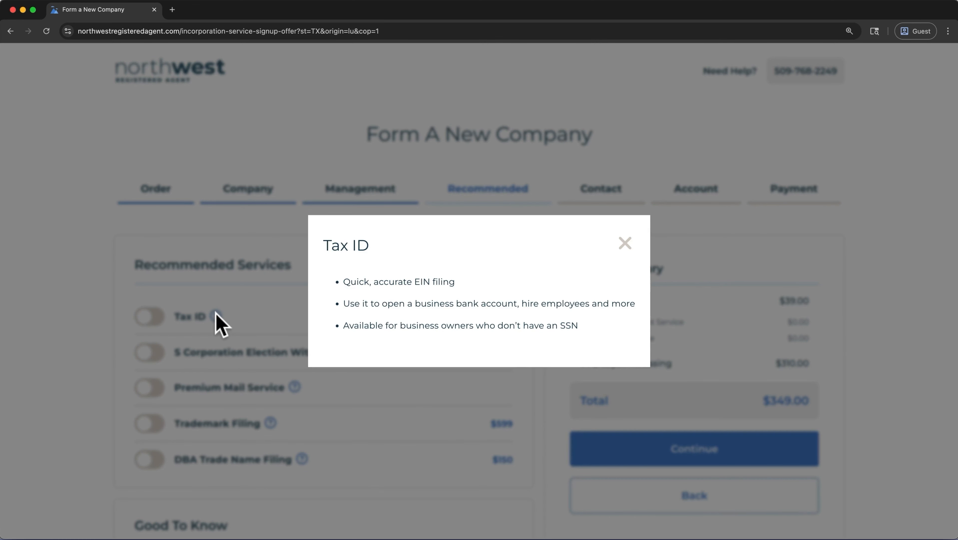
left_click(624, 243)
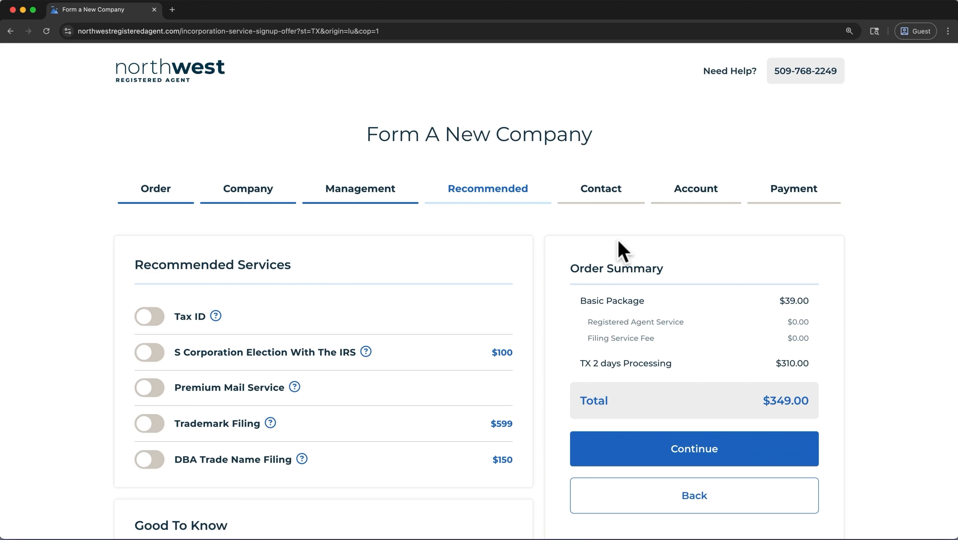
left_click(155, 319)
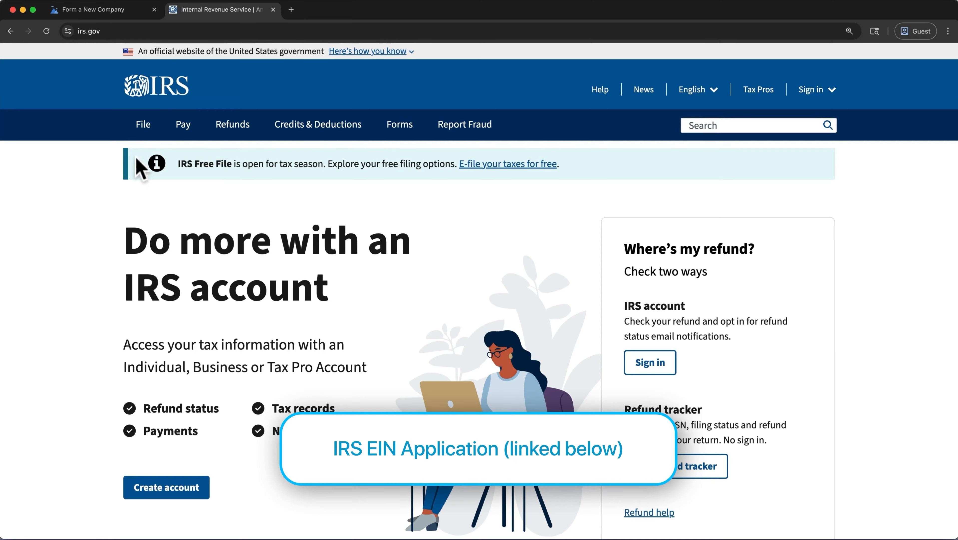
Open the IRS.gov 'Apply for an Employer ID Number (EIN)' page.
mouse_move(142, 130)
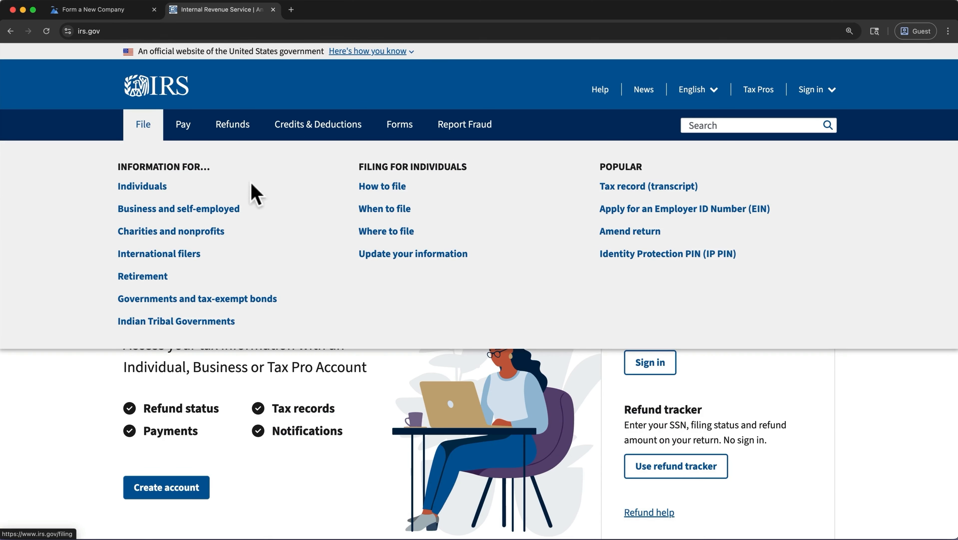
left_click(625, 211)
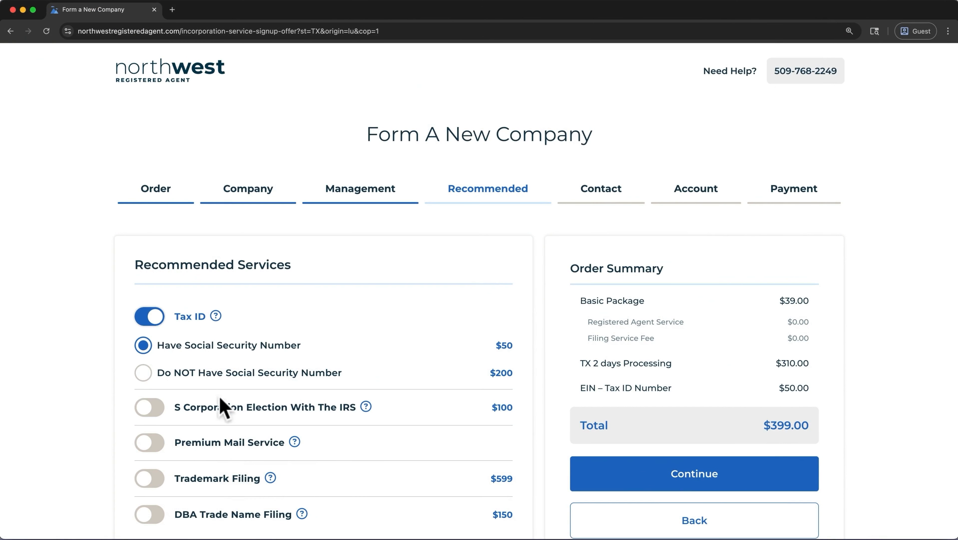
left_click(237, 403)
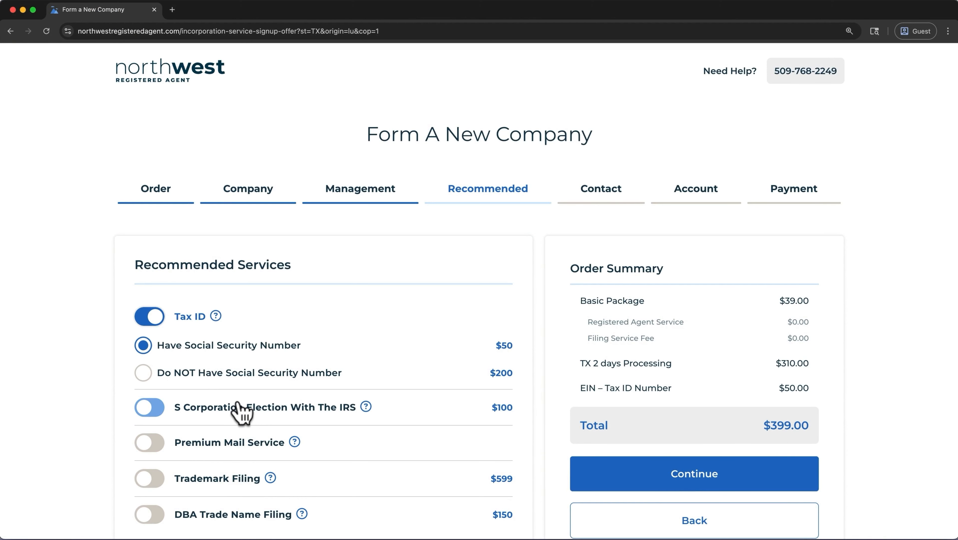
left_click(365, 406)
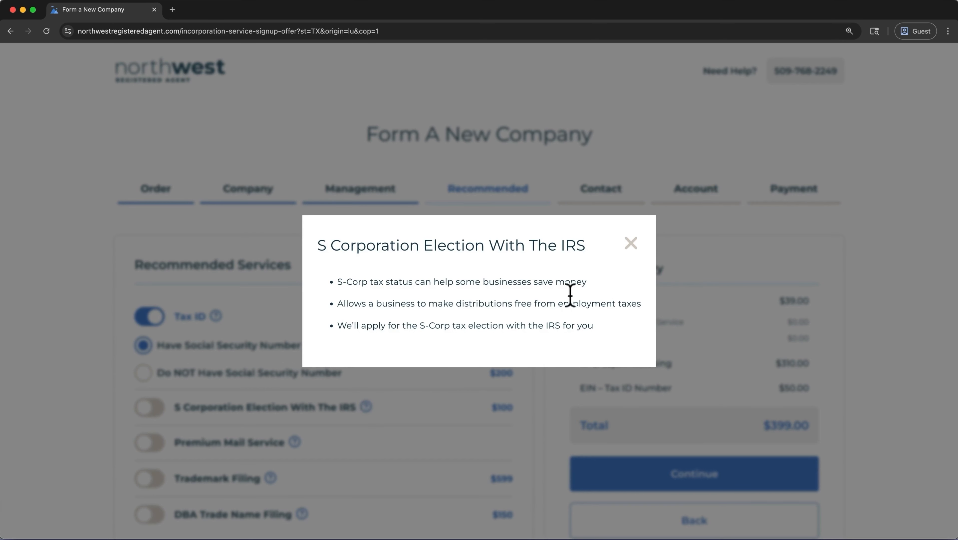
left_click(631, 244)
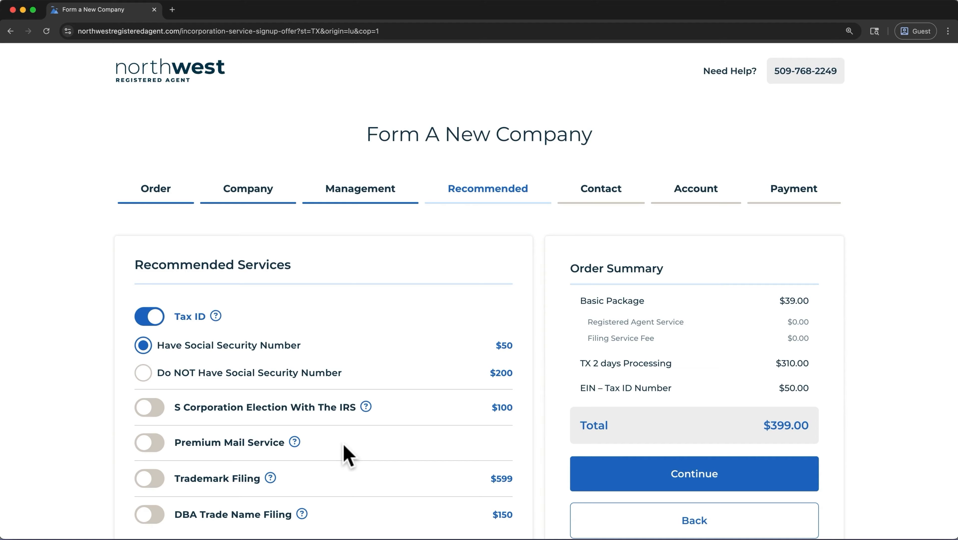
left_click(149, 442)
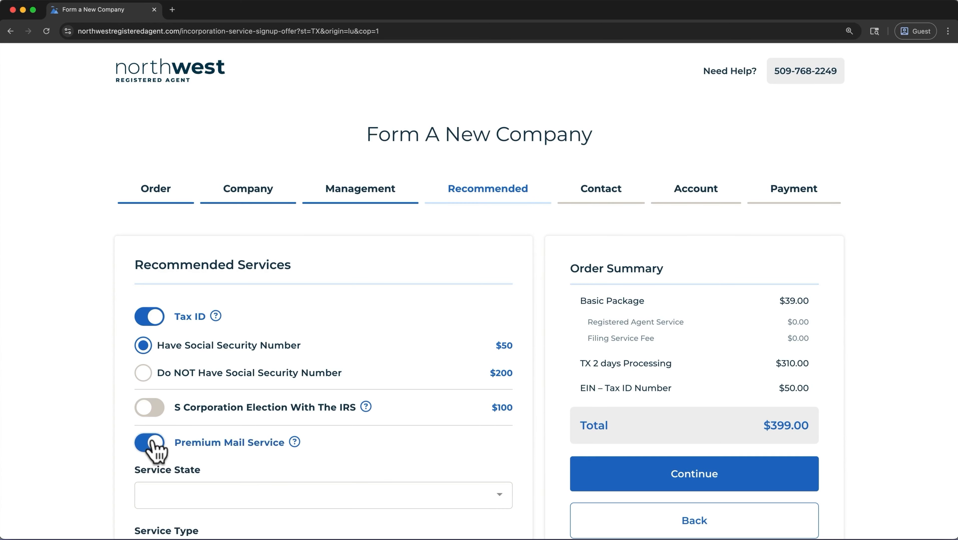
scroll(155, 449, "down", 6)
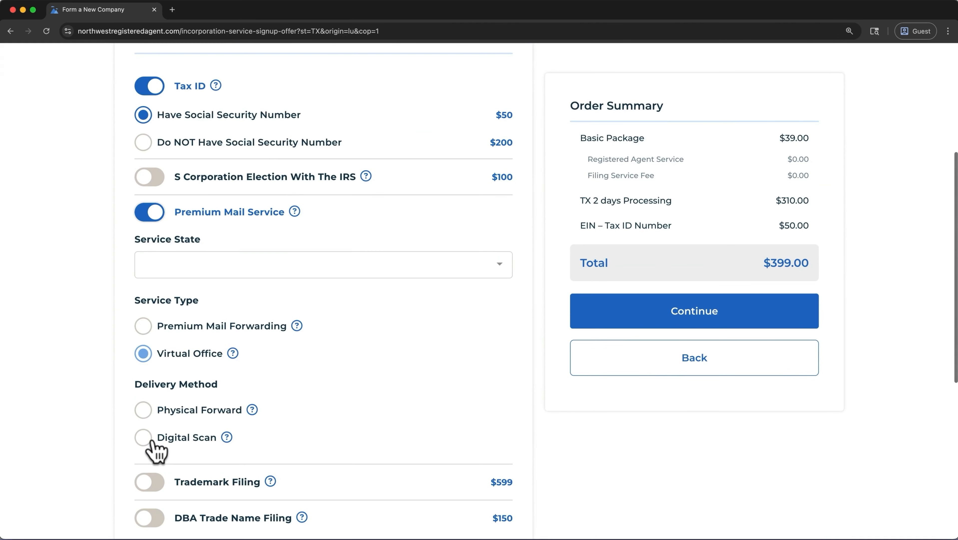
left_click(149, 212)
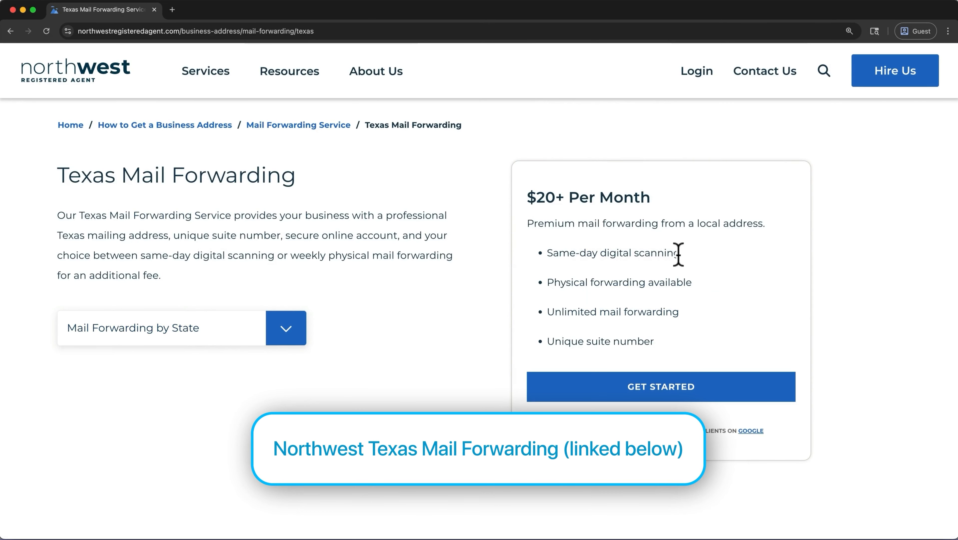
scroll(678, 253, "down", 15)
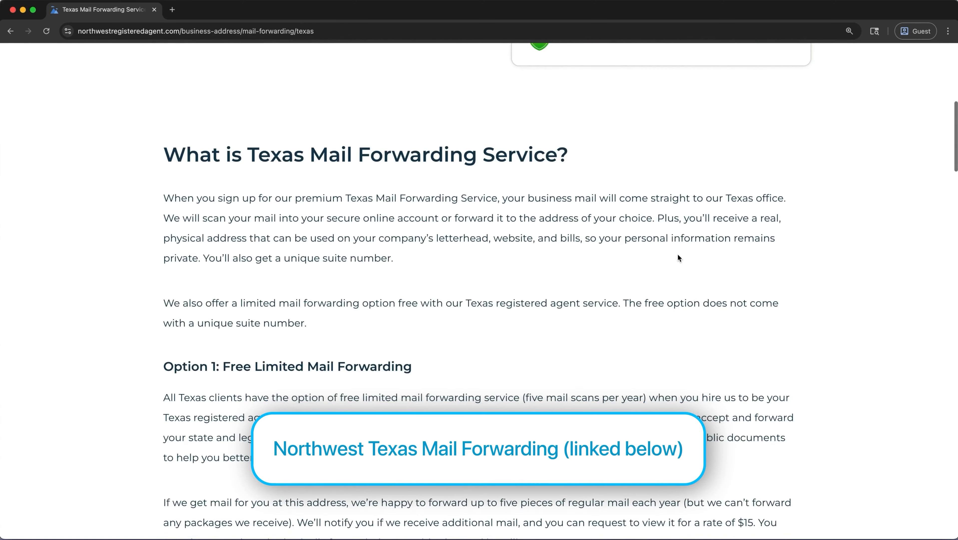
scroll(678, 257, "down", 10)
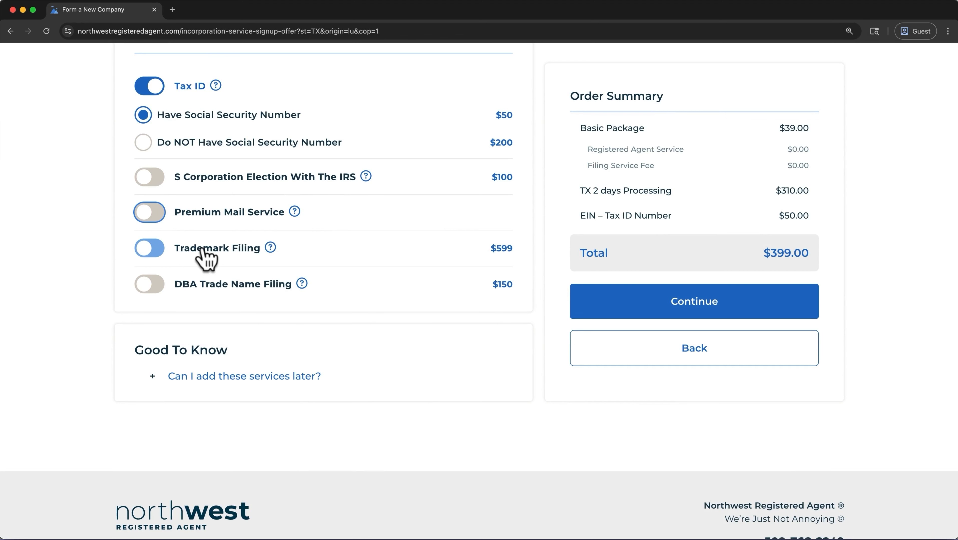
Review Trademark Filing ($599) and DBA ($150) help without adding them, then expand 'Can I add these services later?'.
left_click(267, 245)
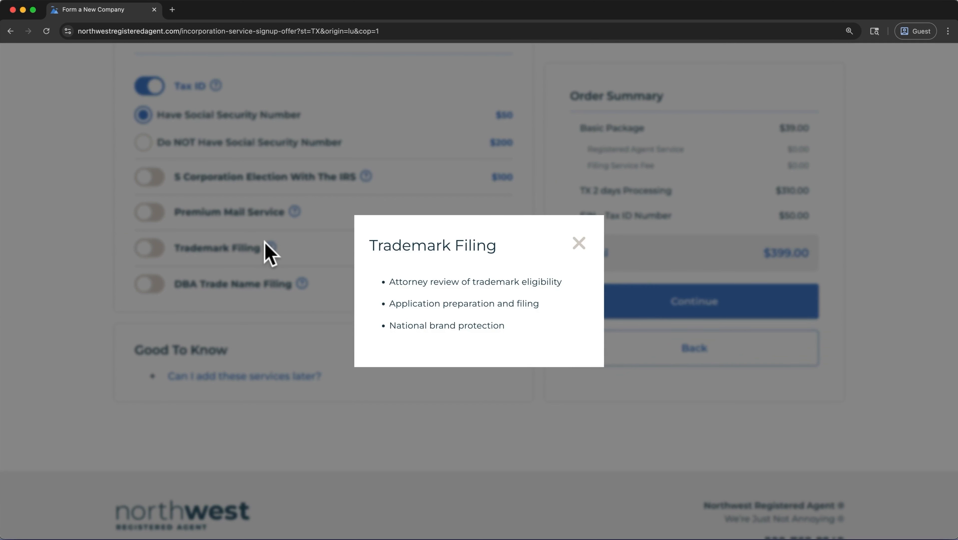
left_click(580, 244)
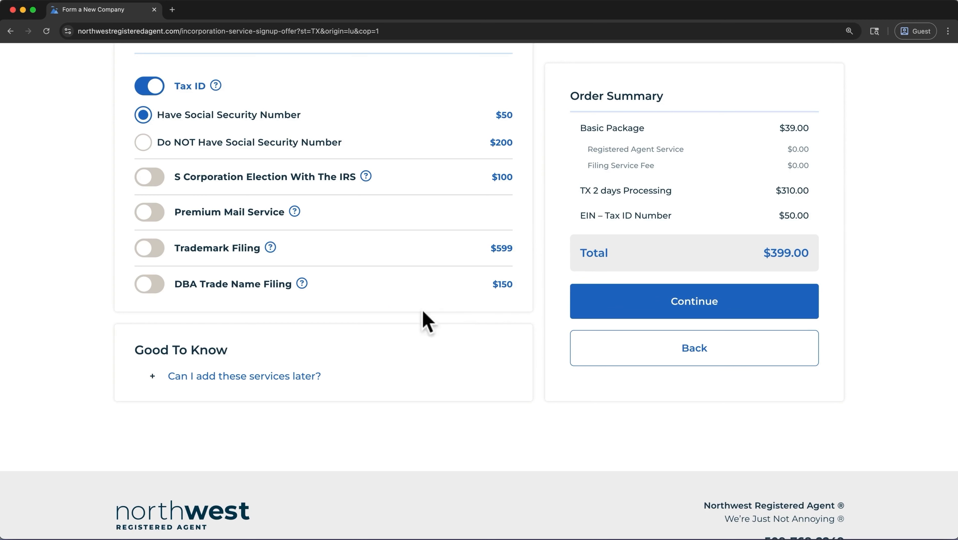
left_click(303, 284)
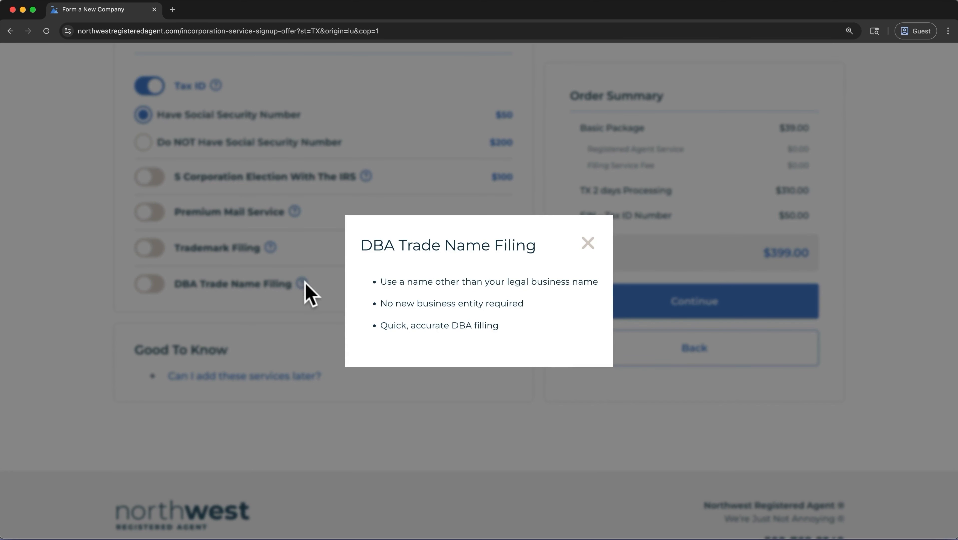
left_click(588, 243)
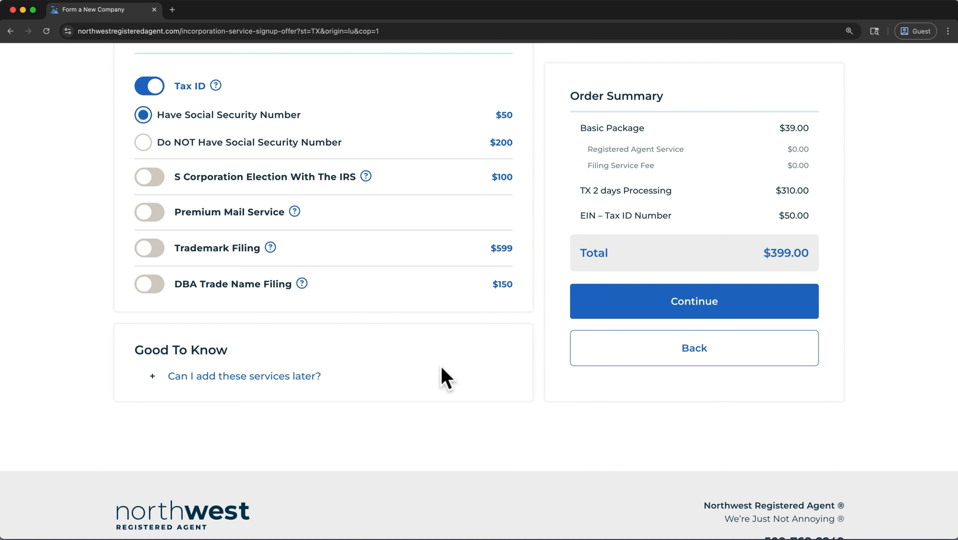
left_click(303, 381)
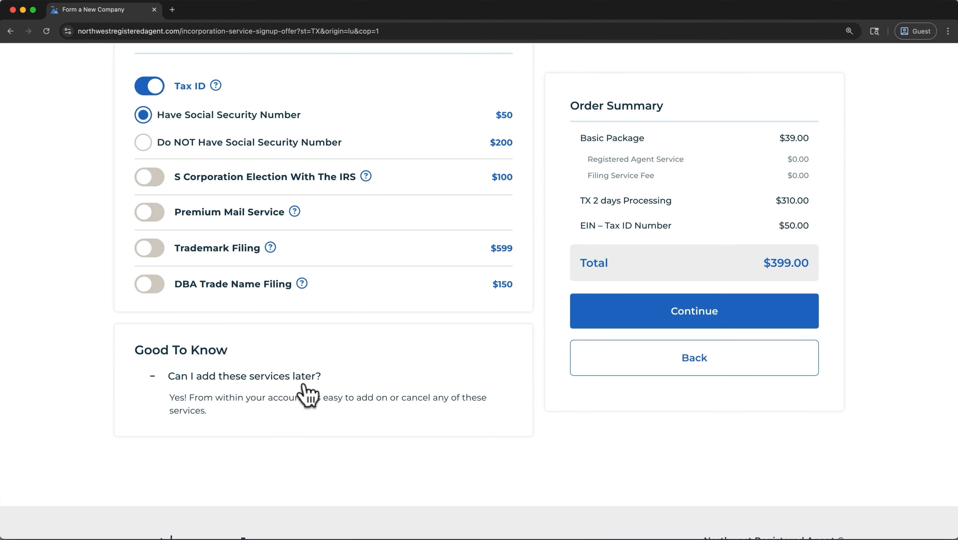
Leave Contact Details' First Name and Phone Number empty and continue toward Create An Account.
left_click(647, 325)
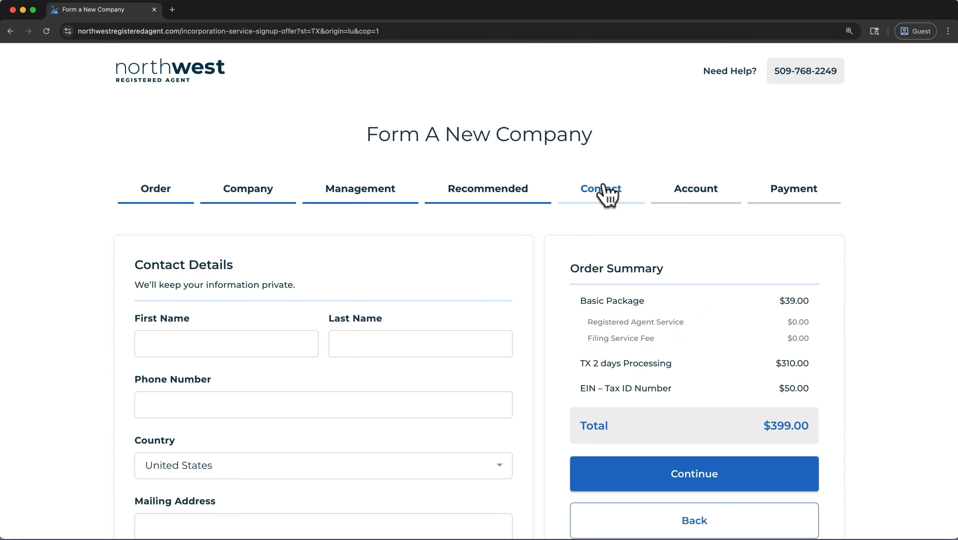
left_click(290, 339)
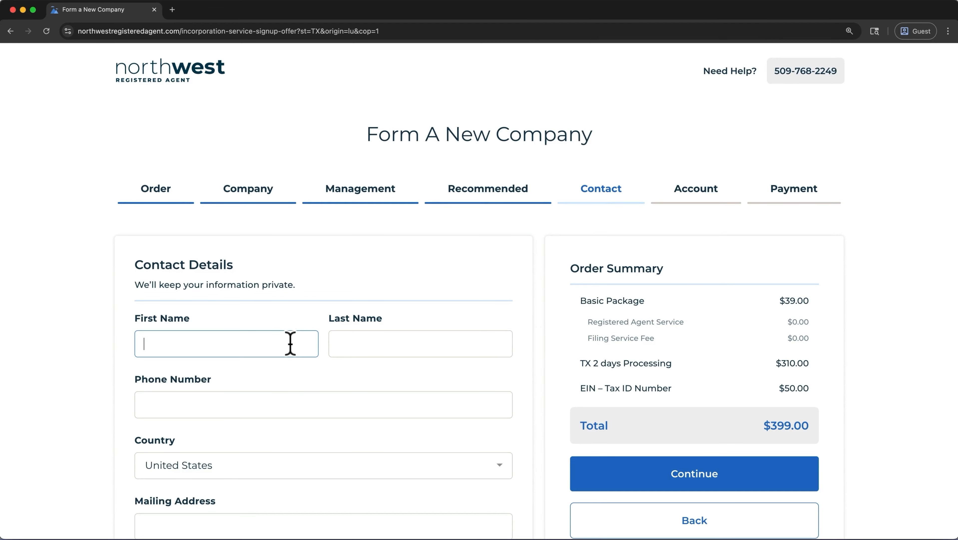
left_click(270, 402)
scroll(248, 509, "down", 2)
scroll(248, 518, "down", 4)
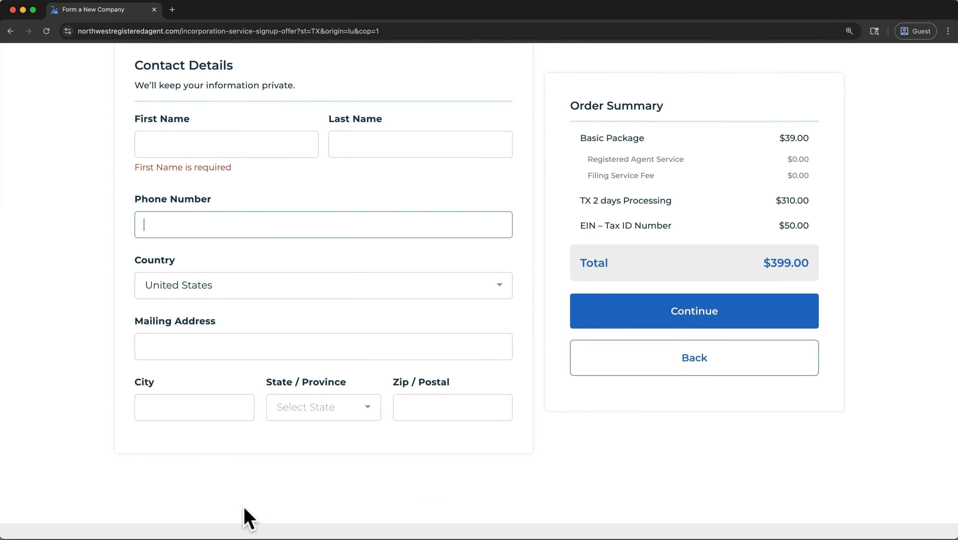
left_click(593, 322)
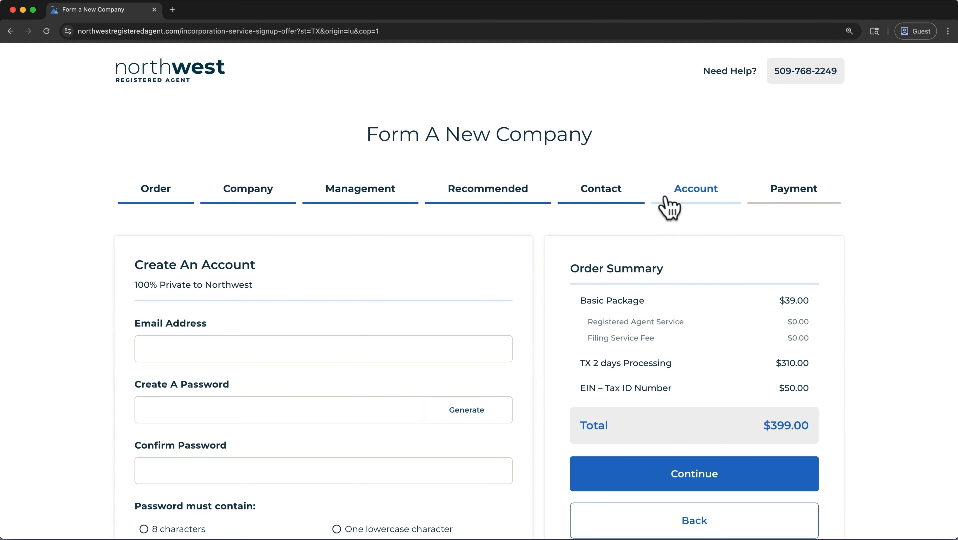
Paste the account e-mail, enter and confirm a password, and continue to Payment Details ($399.00).
left_click(486, 341)
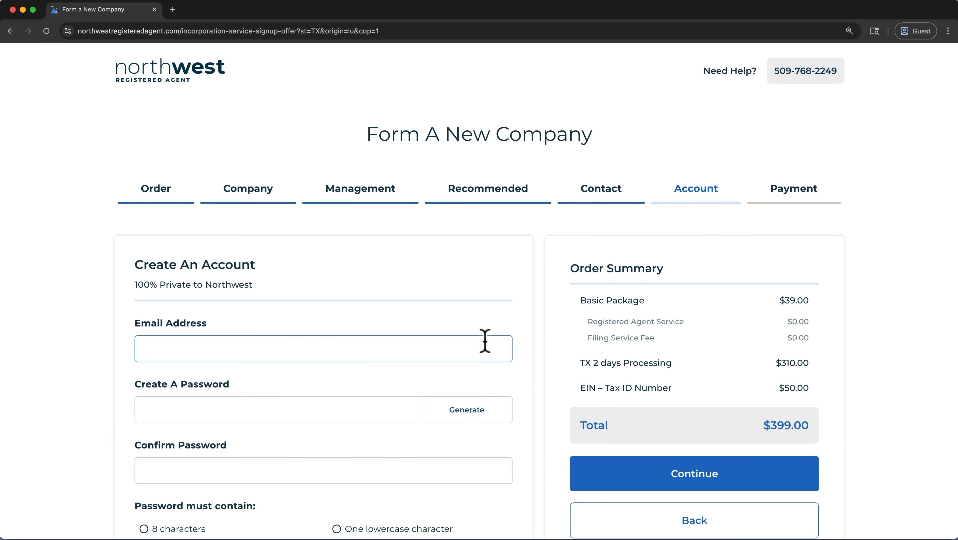
key("super+v")
left_click(385, 408)
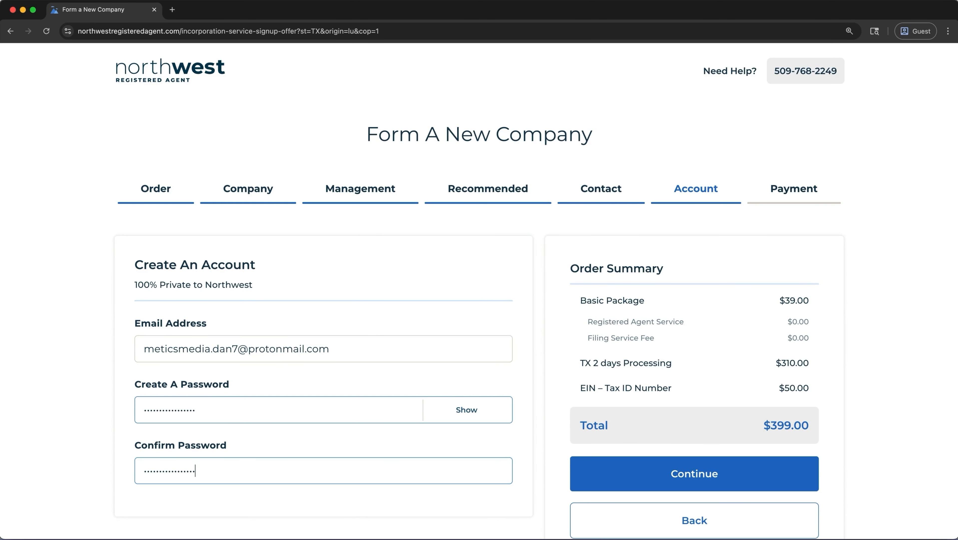
left_click(590, 480)
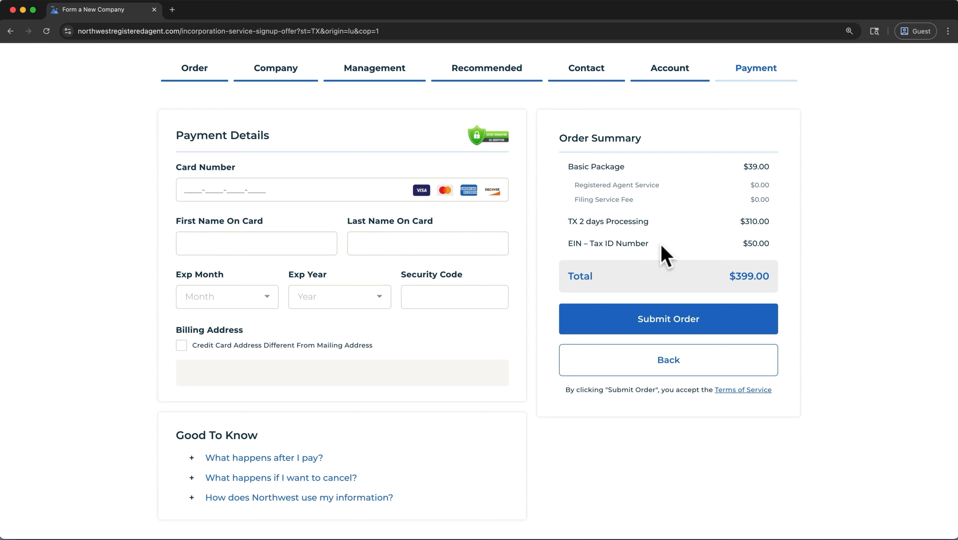
Expand 'What happens after I pay?' under Good To Know on the Payment step.
left_click(373, 179)
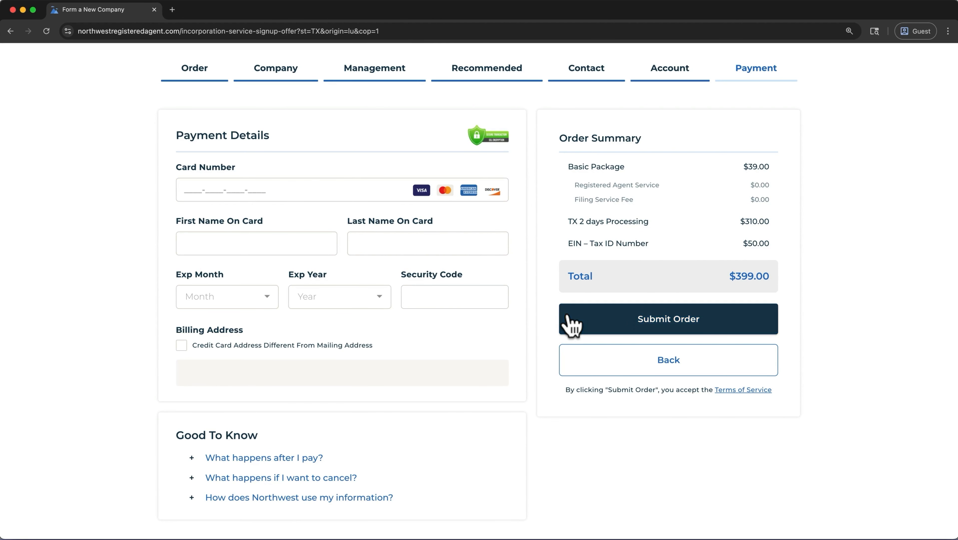
left_click(310, 458)
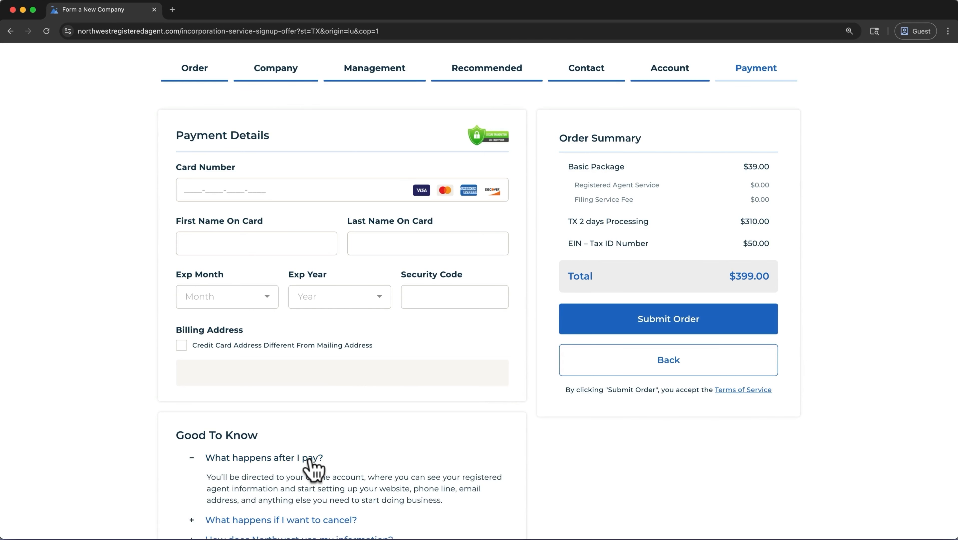